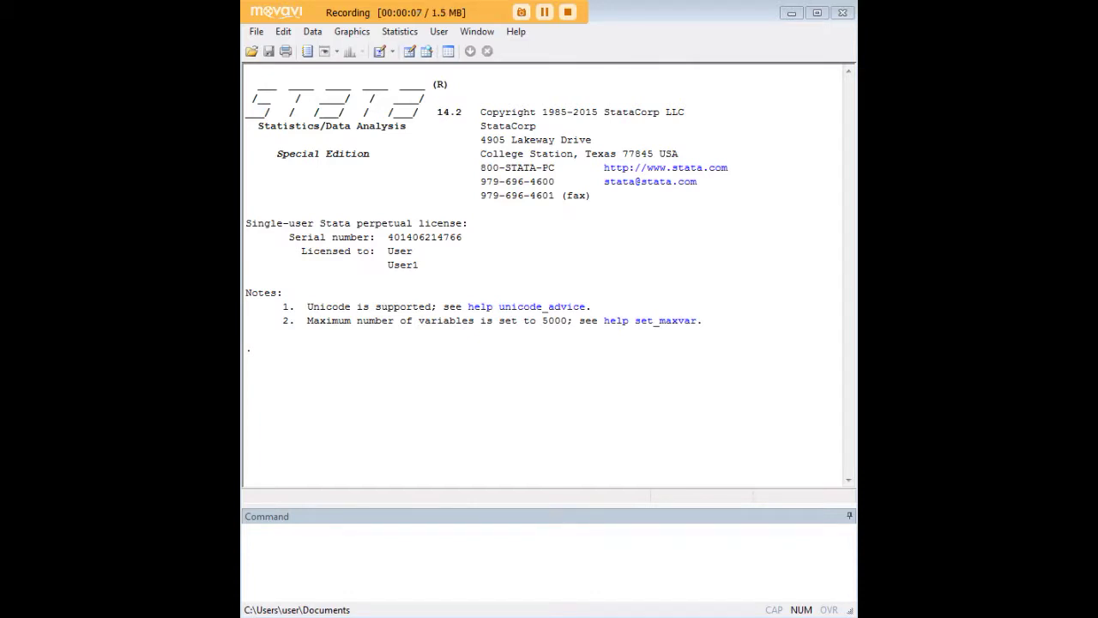
Load the xtline1 dataset with webuse and open it in the Data Editor.
{"action": "left_click", "coordinate": [701, 560]}
{"action": "type", "text": "webuse xtline1"}
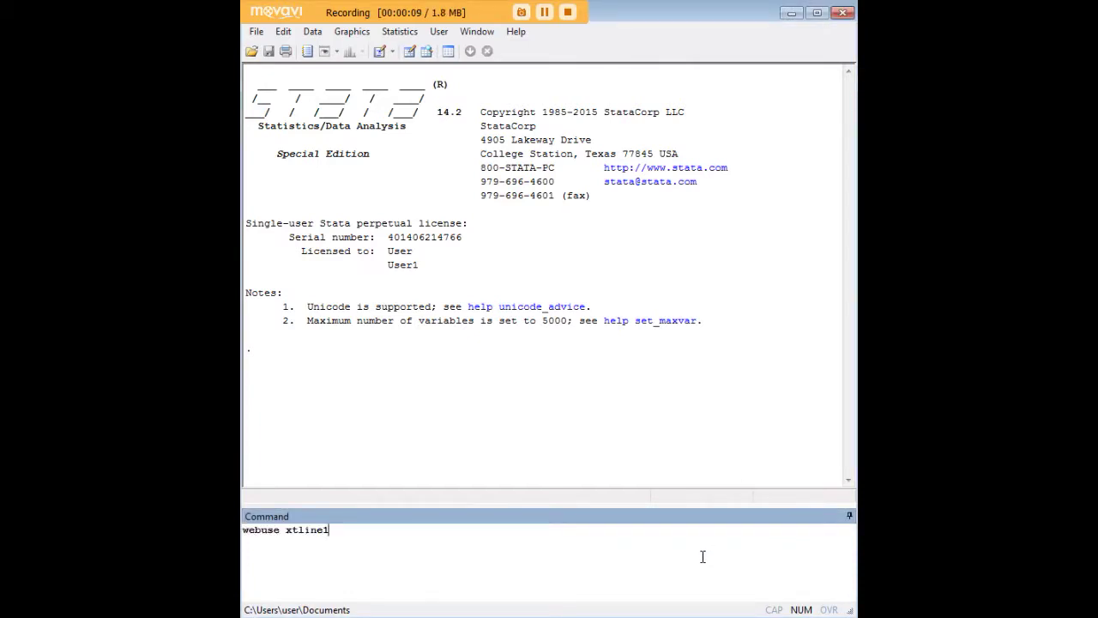
{"action": "key", "text": "Return"}
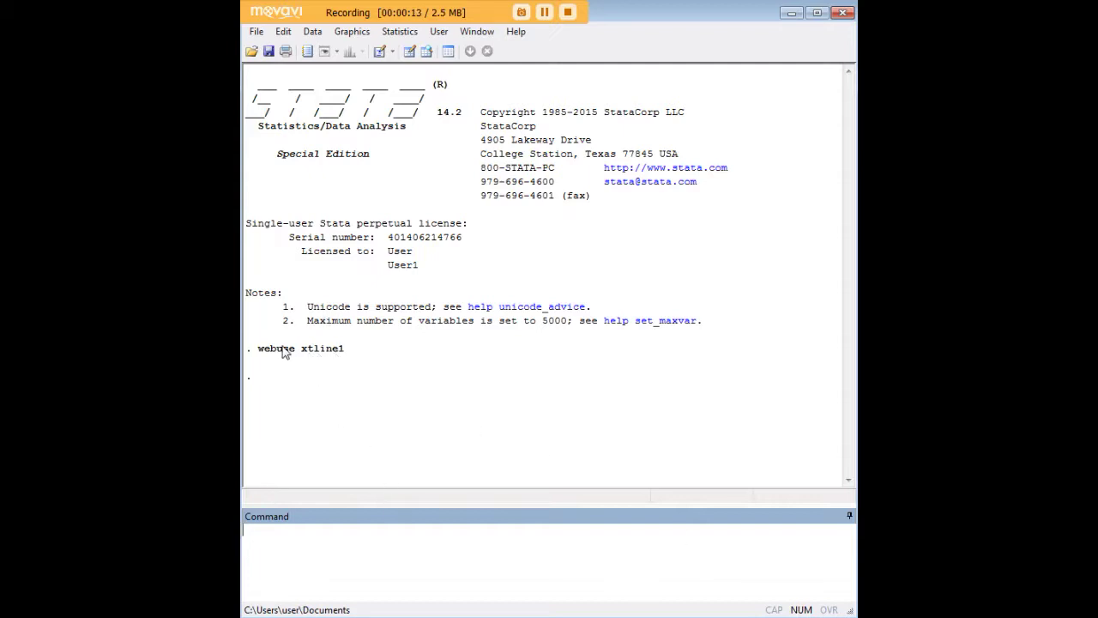
{"action": "type", "text": "edit"}
{"action": "key", "text": "Return"}
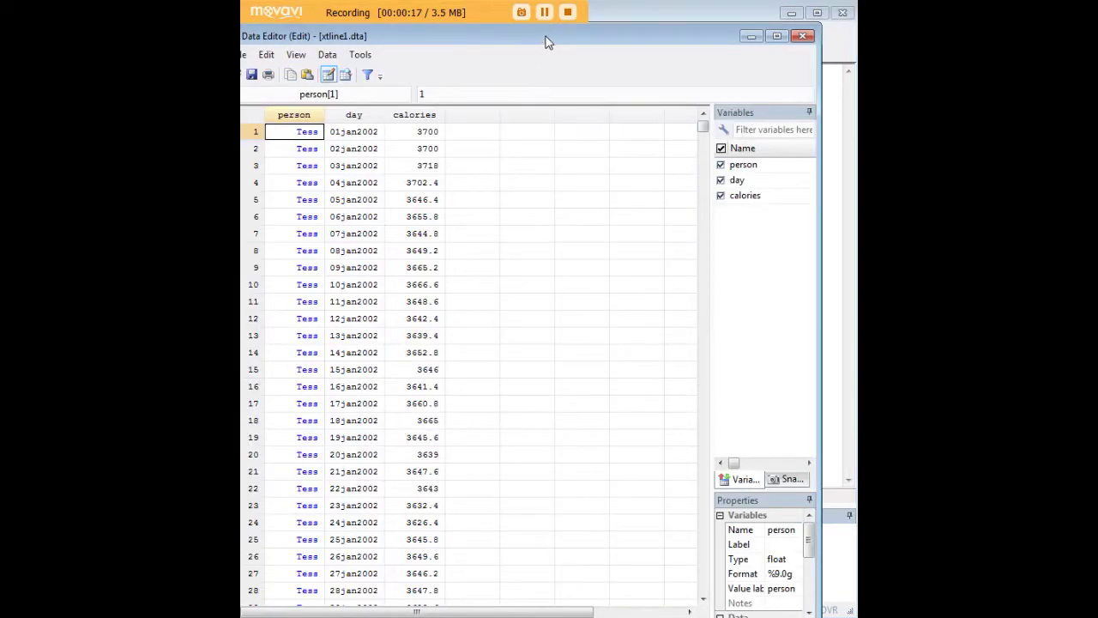
{"action": "left_click_drag", "start_coordinate": [548, 42], "coordinate": [574, 37]}
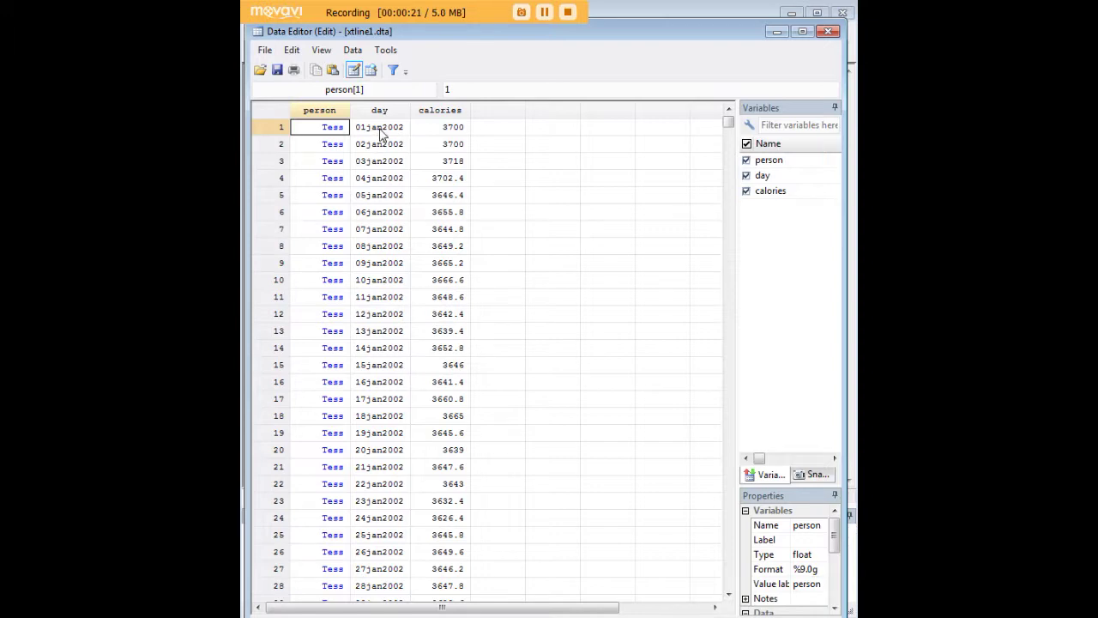
{"action": "left_click", "coordinate": [450, 134]}
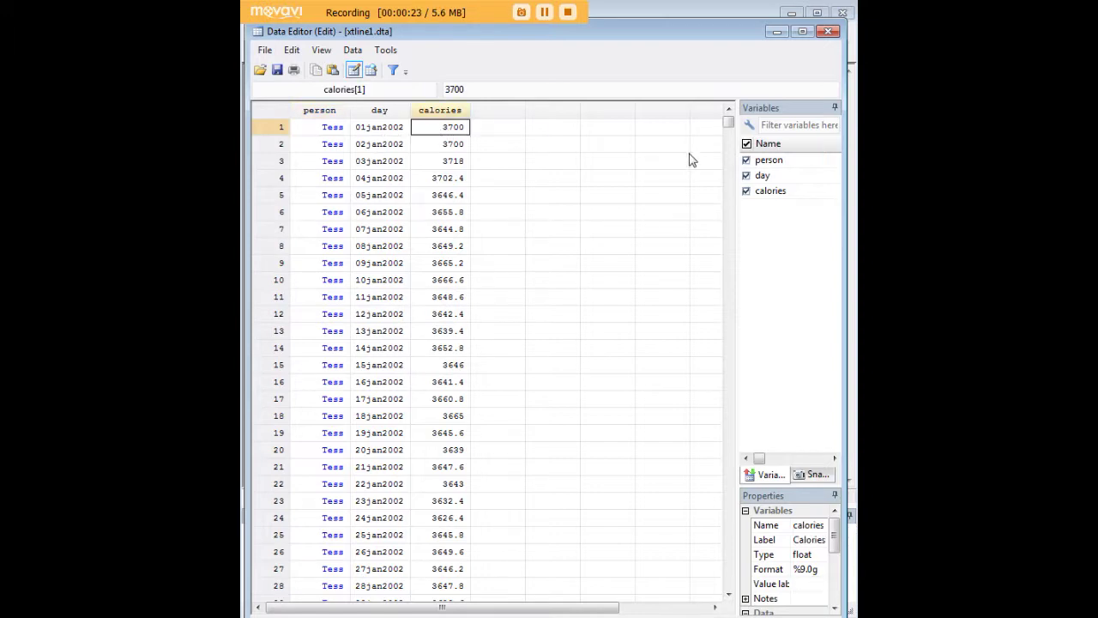
{"action": "mouse_move", "coordinate": [729, 124]}
{"action": "left_mouse_down"}
{"action": "mouse_move", "coordinate": [743, 321]}
{"action": "mouse_move", "coordinate": [730, 464]}
{"action": "mouse_move", "coordinate": [725, 121]}
{"action": "left_mouse_up"}
{"action": "left_click", "coordinate": [776, 31]}
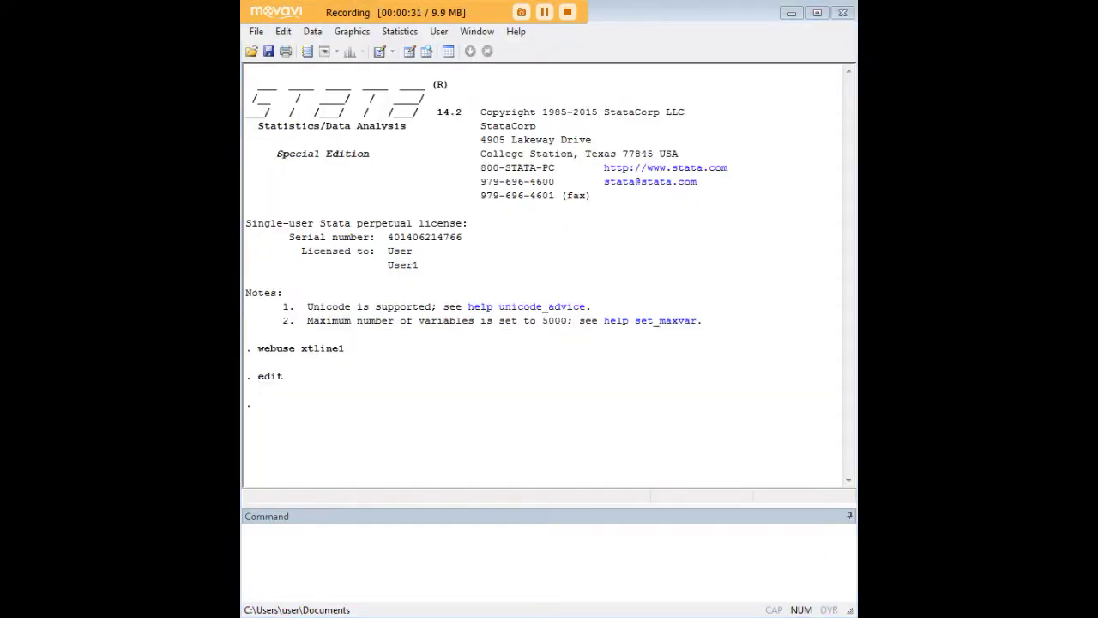
Run xtset person day, highlighting the command name and its panel and time variables.
{"action": "left_click", "coordinate": [608, 550]}
{"action": "type", "text": "xtset person day"}
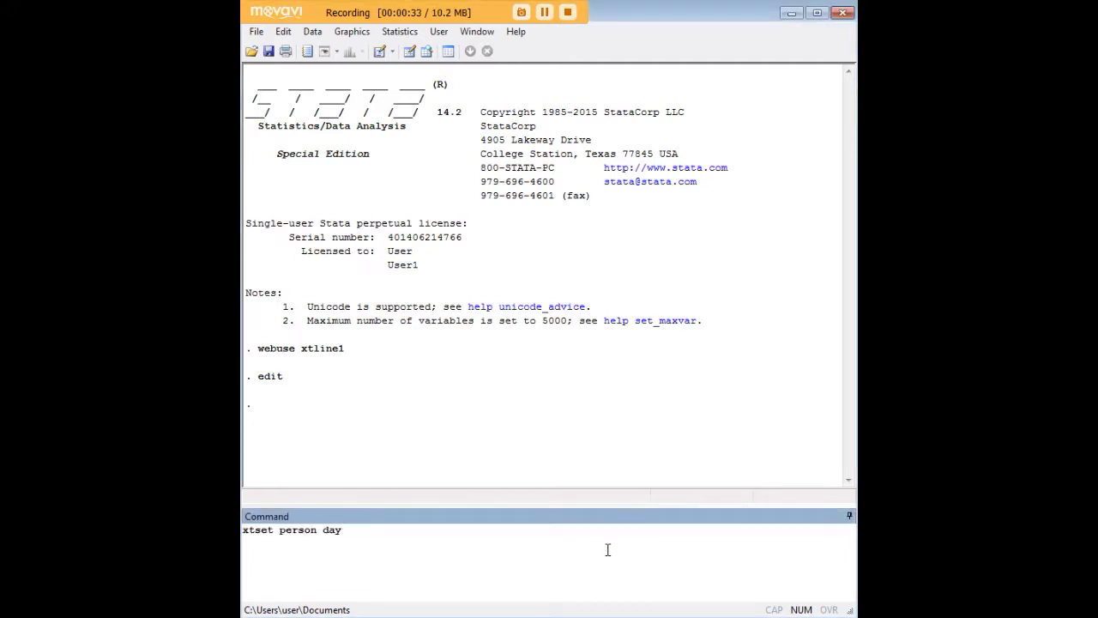
{"action": "left_click_drag", "start_coordinate": [274, 530], "coordinate": [248, 527]}
{"action": "left_click_drag", "start_coordinate": [341, 529], "coordinate": [243, 529]}
{"action": "left_click", "coordinate": [347, 529]}
{"action": "key", "text": "Return"}
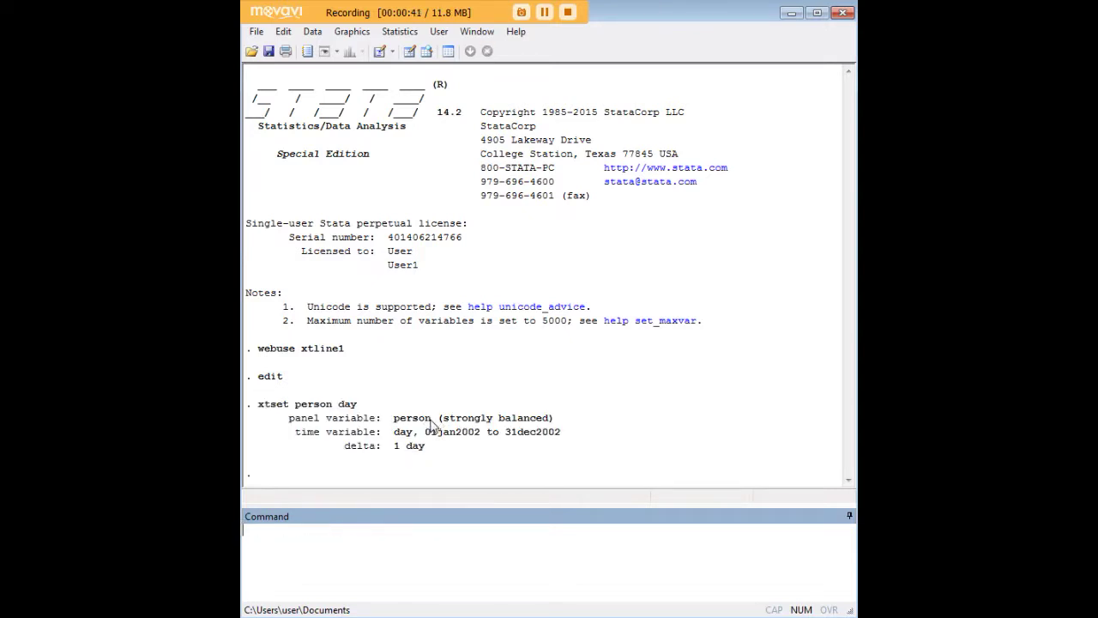
Highlight person as the panel variable and day as the daily time variable in the output.
{"action": "left_click_drag", "start_coordinate": [437, 421], "coordinate": [396, 421]}
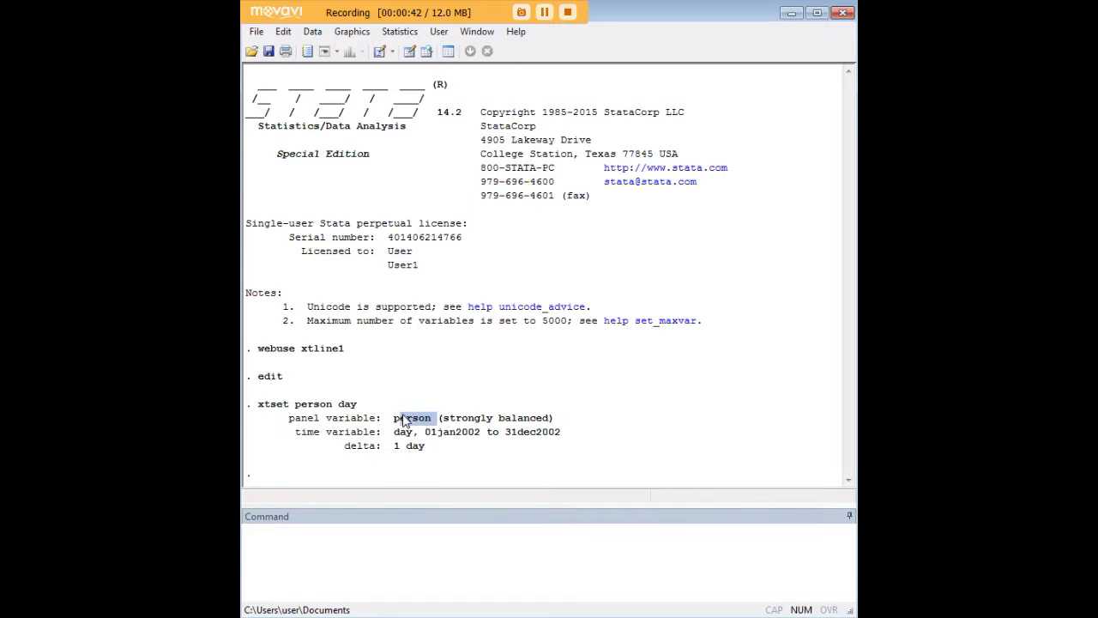
{"action": "double_click", "coordinate": [302, 407]}
{"action": "left_click_drag", "start_coordinate": [420, 434], "coordinate": [402, 433]}
{"action": "double_click", "coordinate": [347, 404]}
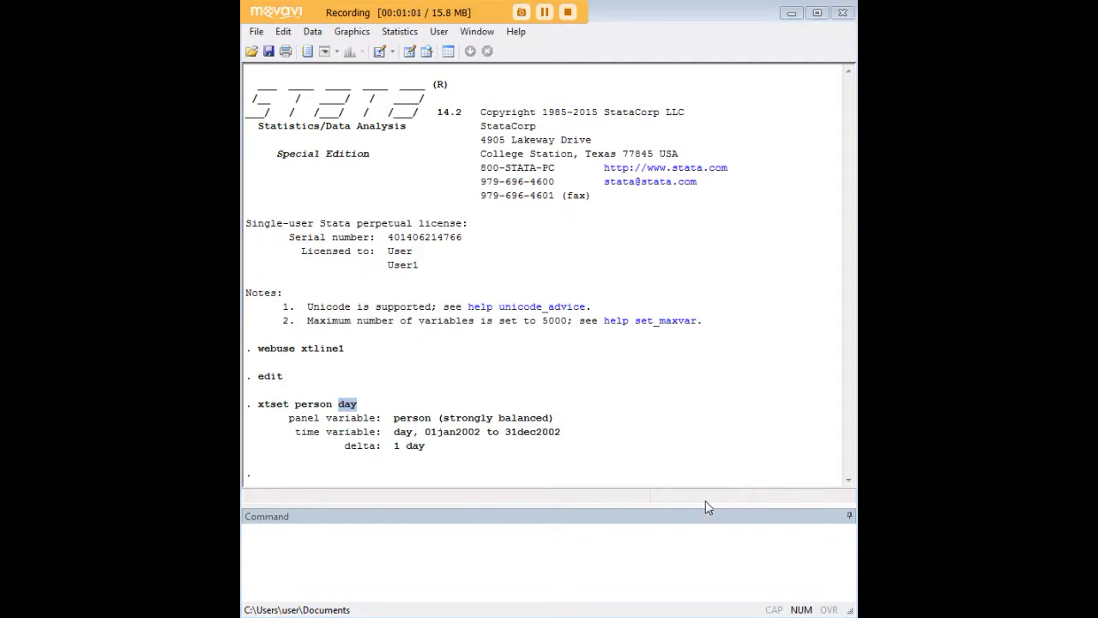
{"action": "left_click", "coordinate": [675, 527]}
Run xtline calories to plot each person's 2002 calories separately, then put the graph away.
{"action": "type", "text": "xtline calories"}
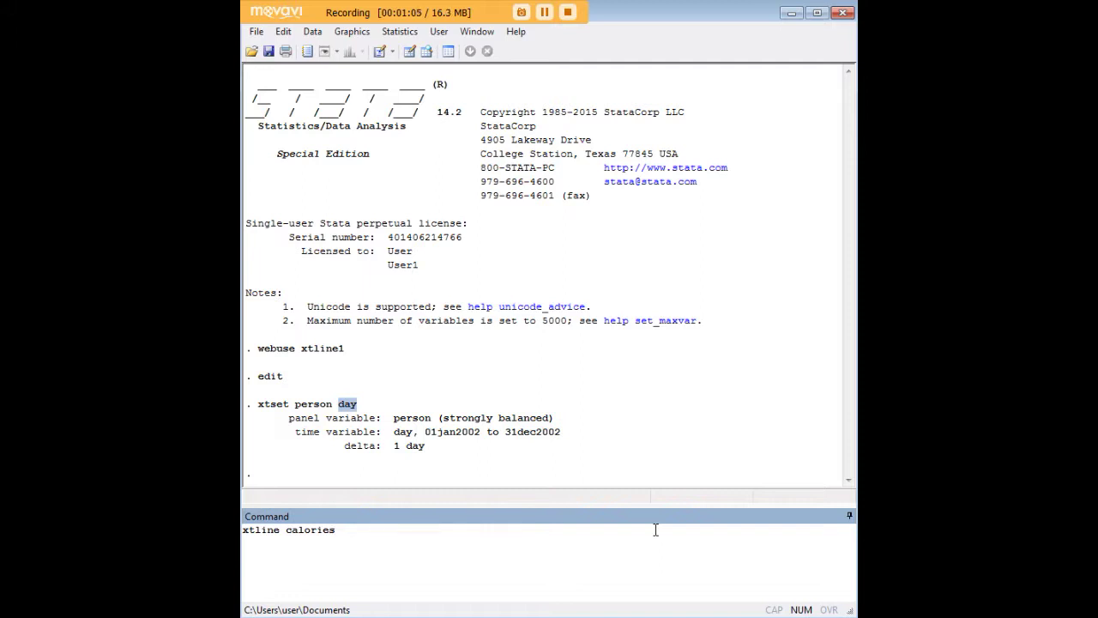
{"action": "key", "text": "Return"}
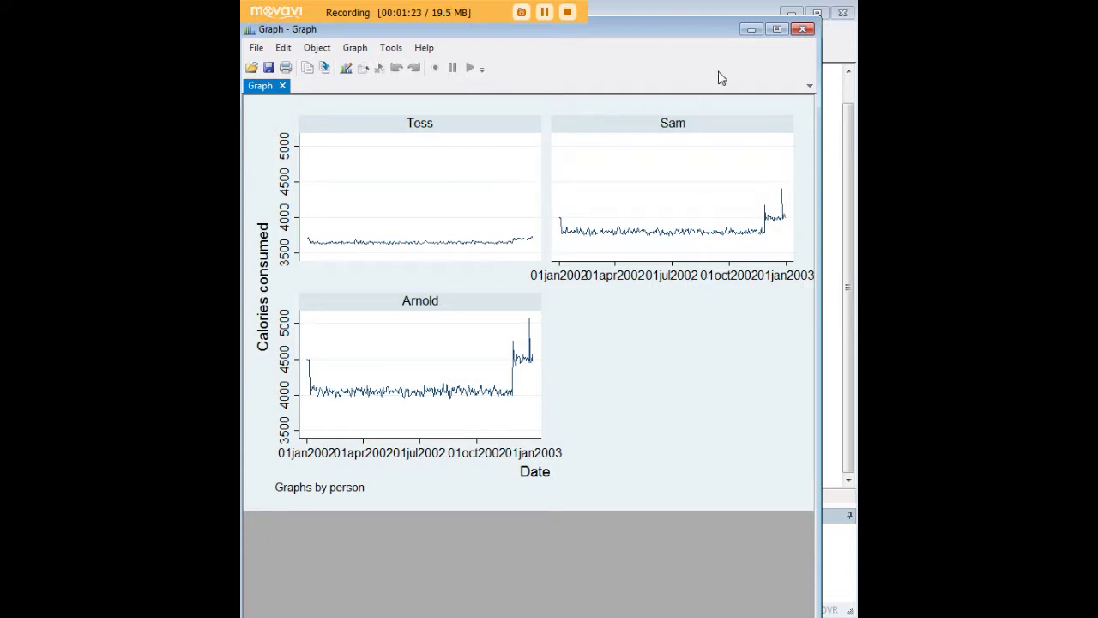
{"action": "left_click", "coordinate": [751, 31]}
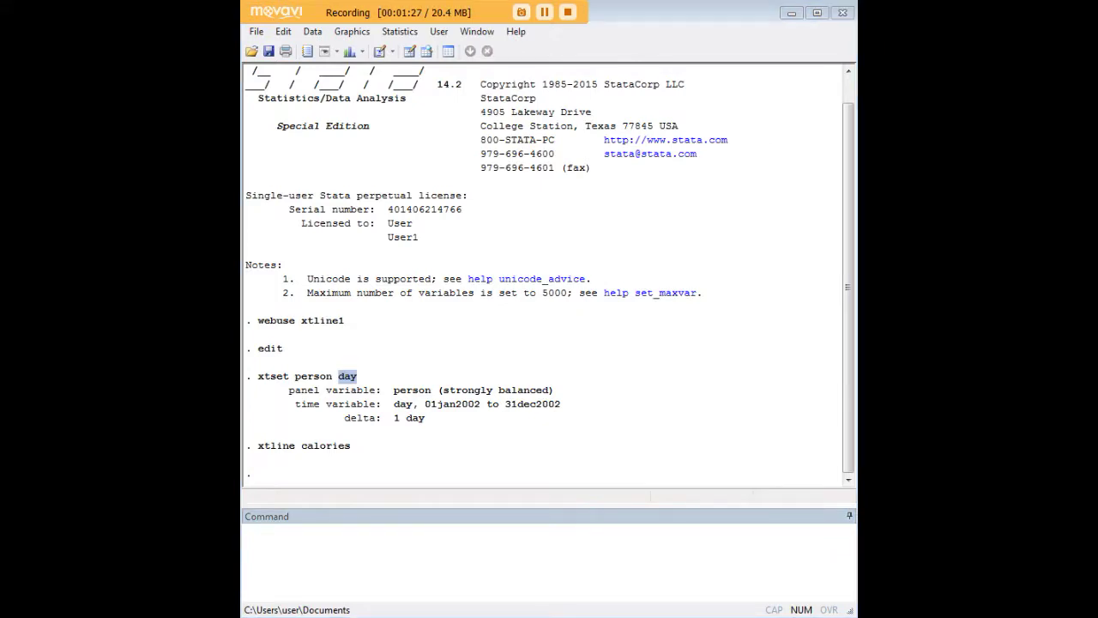
Run xtline calories, overlay to draw all three people's calorie lines on one graph, then close it.
{"action": "left_click", "coordinate": [607, 544]}
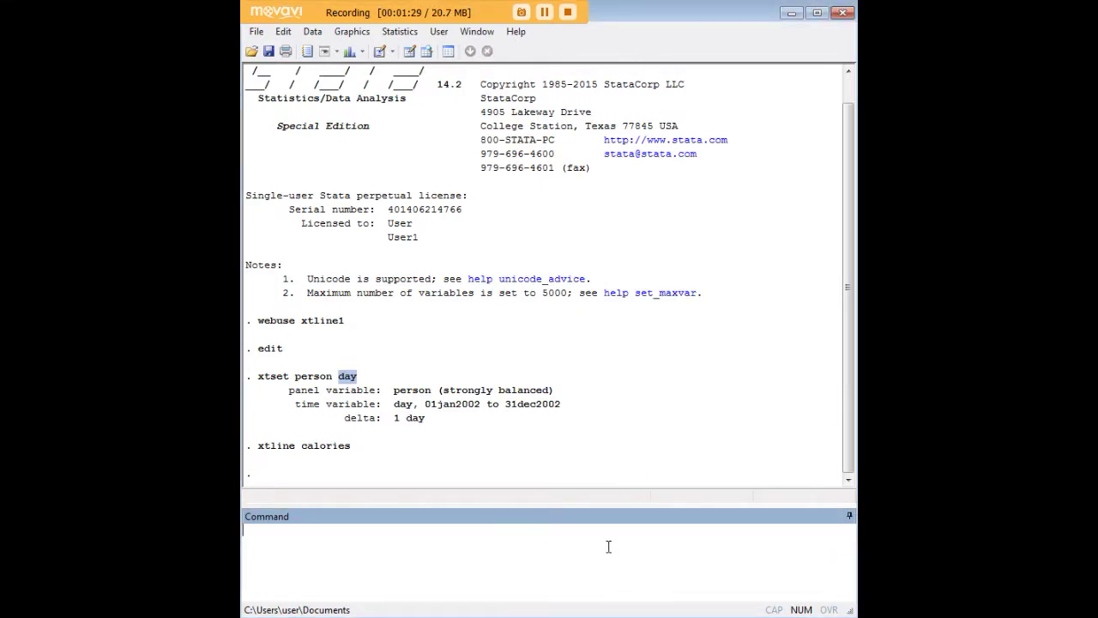
{"action": "type", "text": "xtline calories, overlay"}
{"action": "key", "text": "ctrl+Left"}
{"action": "key", "text": "ctrl+Left"}
{"action": "key", "text": "Left"}
{"action": "key", "text": "Left"}
{"action": "key", "text": "Left"}
{"action": "key", "text": "Left"}
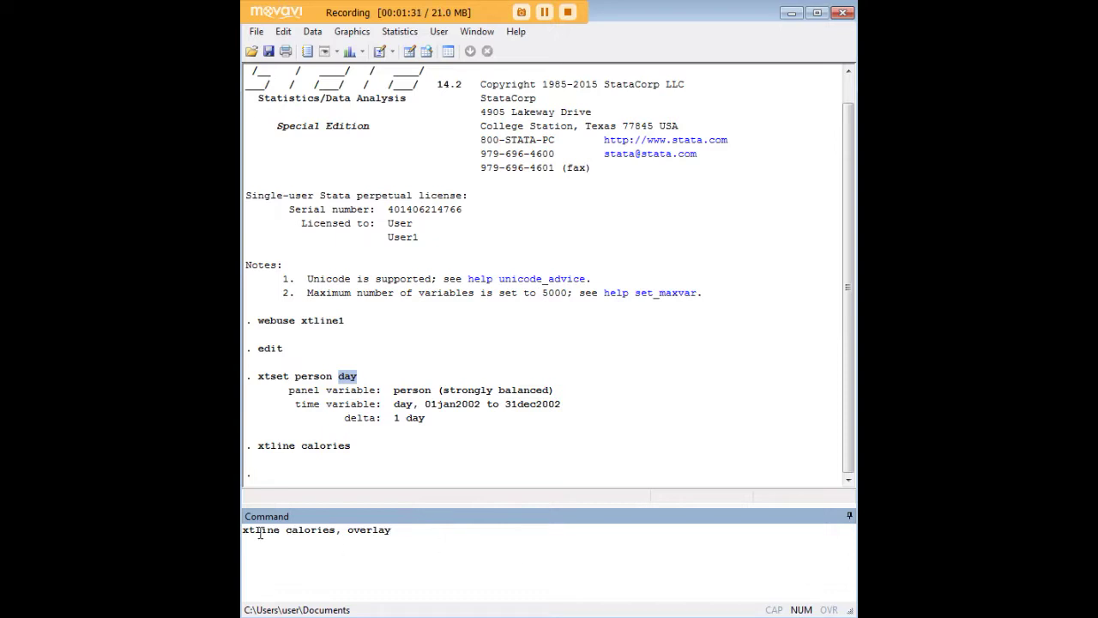
{"action": "key", "text": "Right"}
{"action": "key", "text": "Right"}
{"action": "key", "text": "Right"}
{"action": "key", "text": "Right"}
{"action": "key", "text": "Right"}
{"action": "key", "text": "Right"}
{"action": "key", "text": "Right"}
{"action": "key", "text": "Return"}
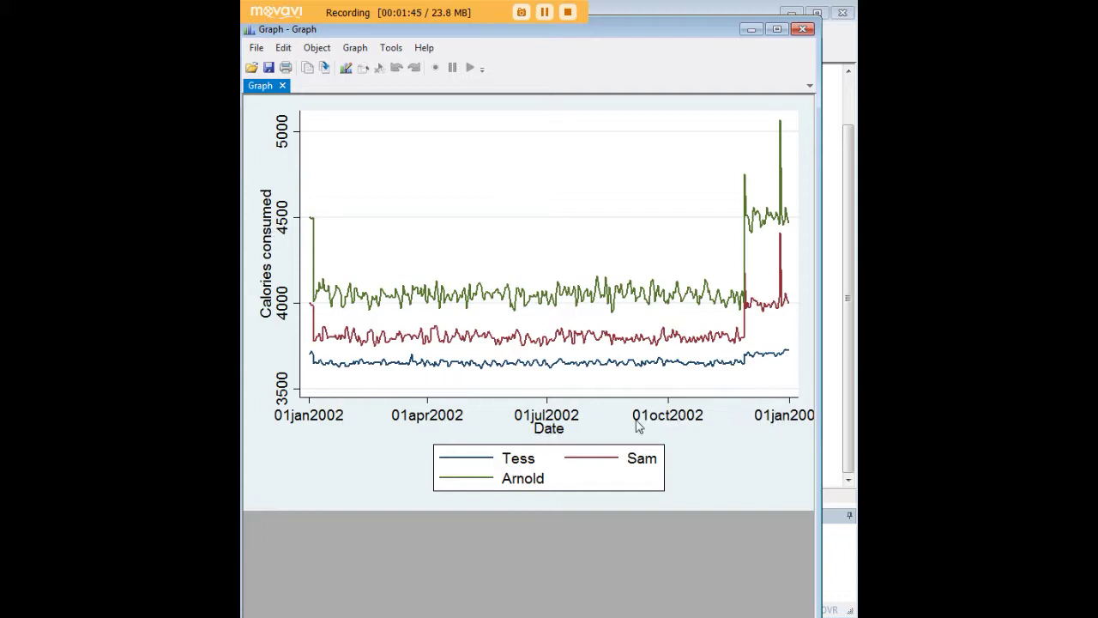
{"action": "left_click", "coordinate": [803, 32]}
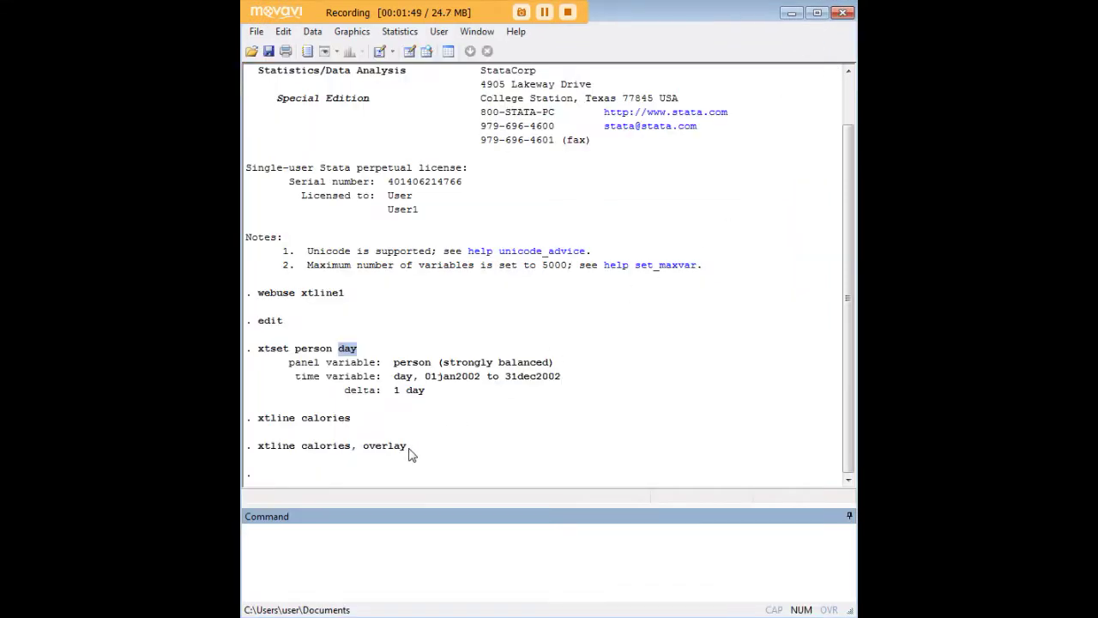